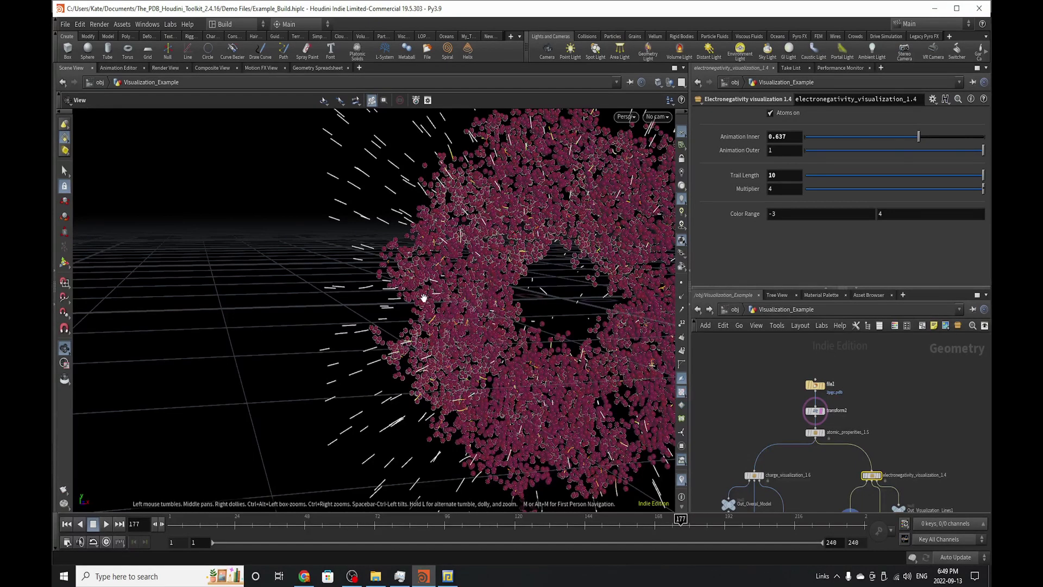
Step: Turn off transform2's template flag so magenta atoms show without the sphere overlay
right_drag(443, 308, 395, 383)
middle_drag(464, 351, 368, 337)
drag(367, 337, 436, 380)
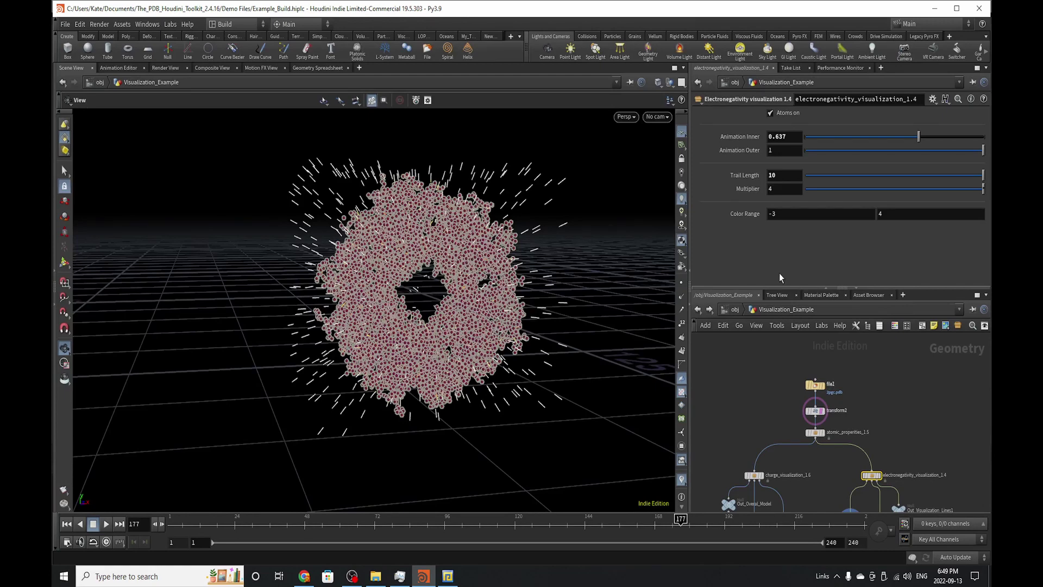
scroll(845, 438, up, 3)
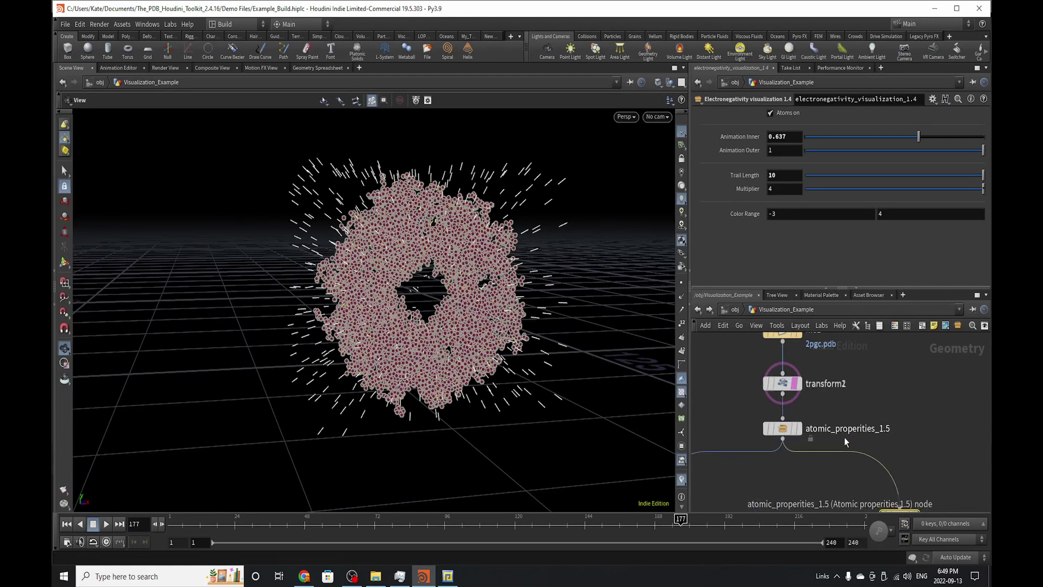
click(796, 384)
scroll(753, 495, down, 3)
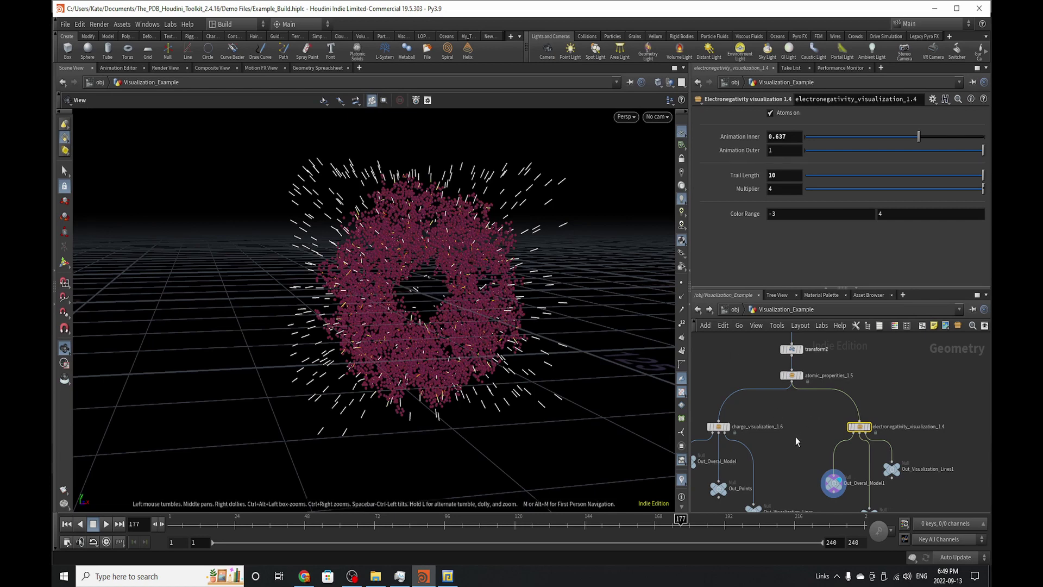
Step: Display transform2's output as plain atom points and review file2 and transform2 parameters
scroll(797, 437, down, 1)
scroll(803, 386, up, 3)
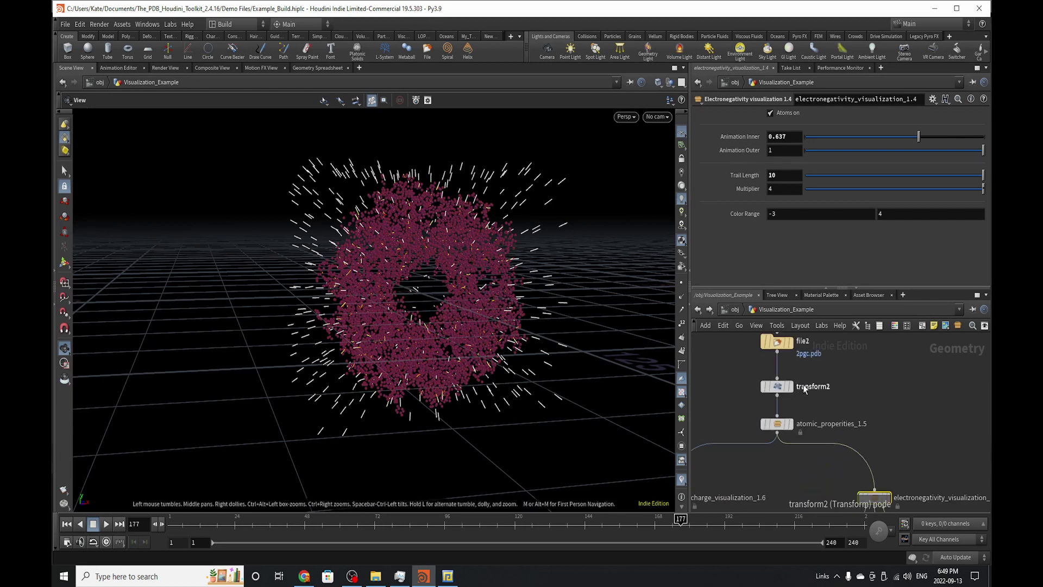
click(789, 386)
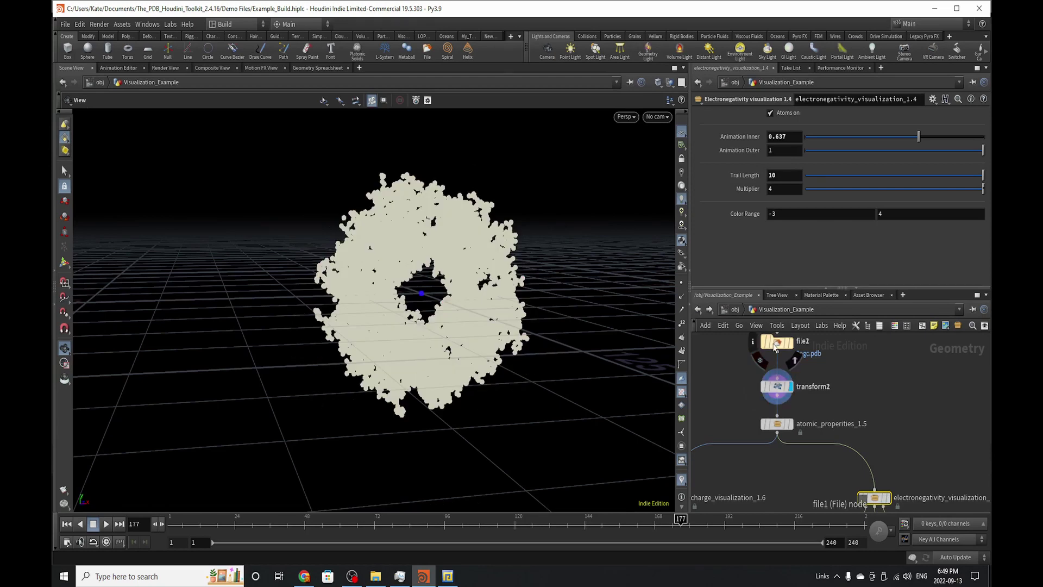
click(775, 348)
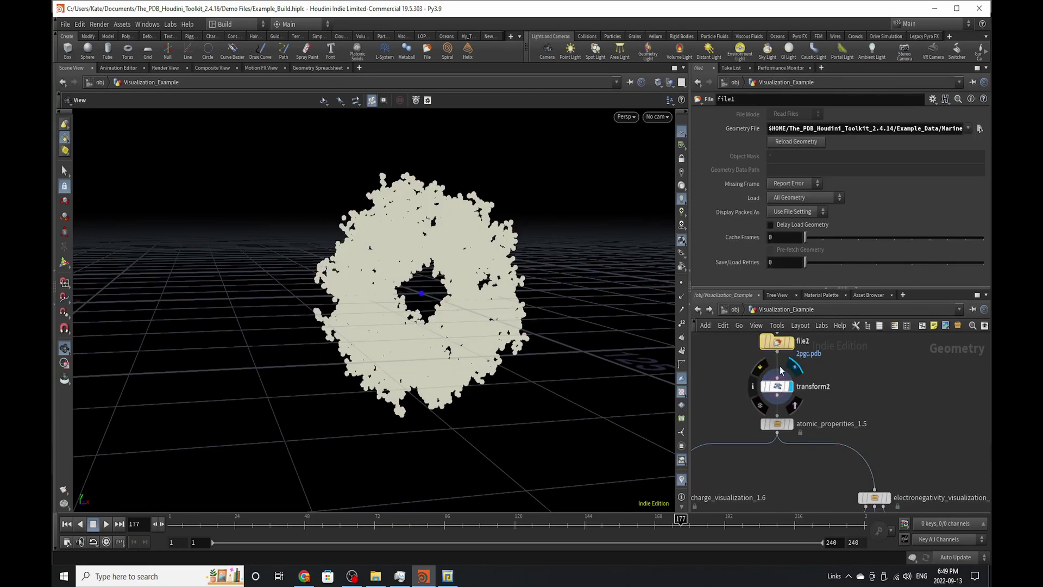
click(778, 387)
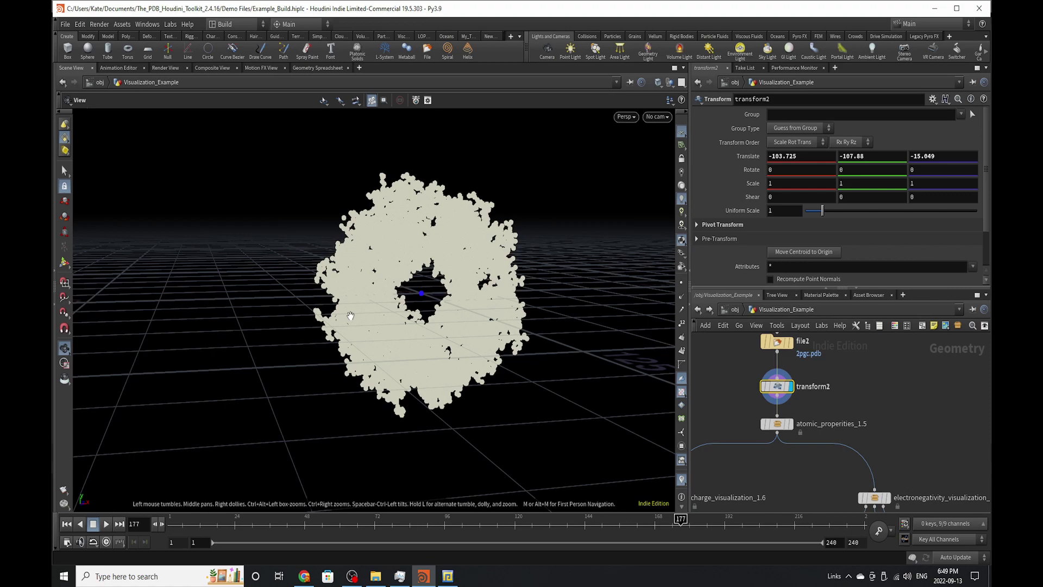
drag(363, 281, 405, 296)
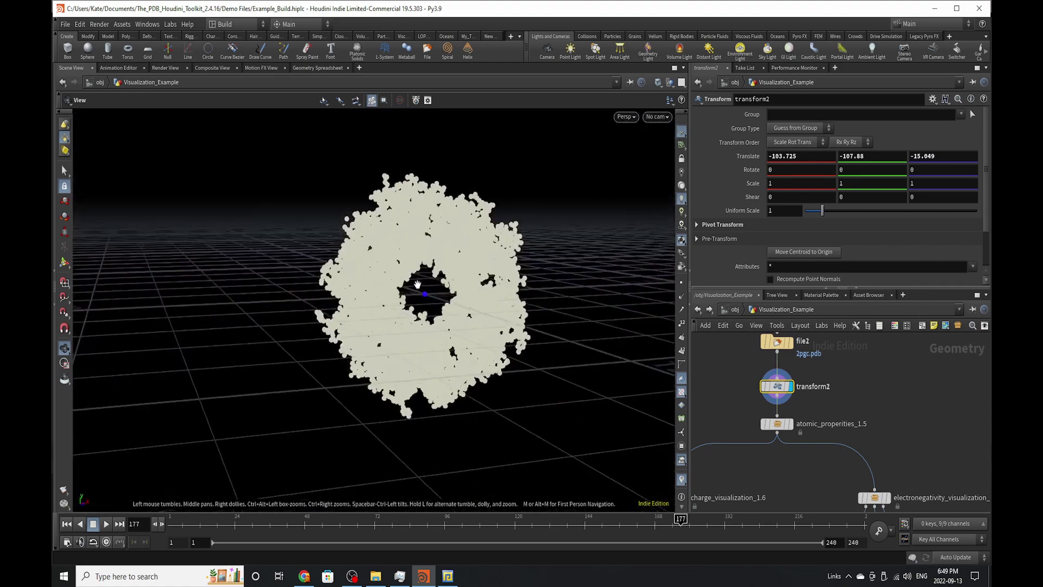
Step: Select atomic_properties_1.5 and toggle its atom colouring on and back off
click(775, 425)
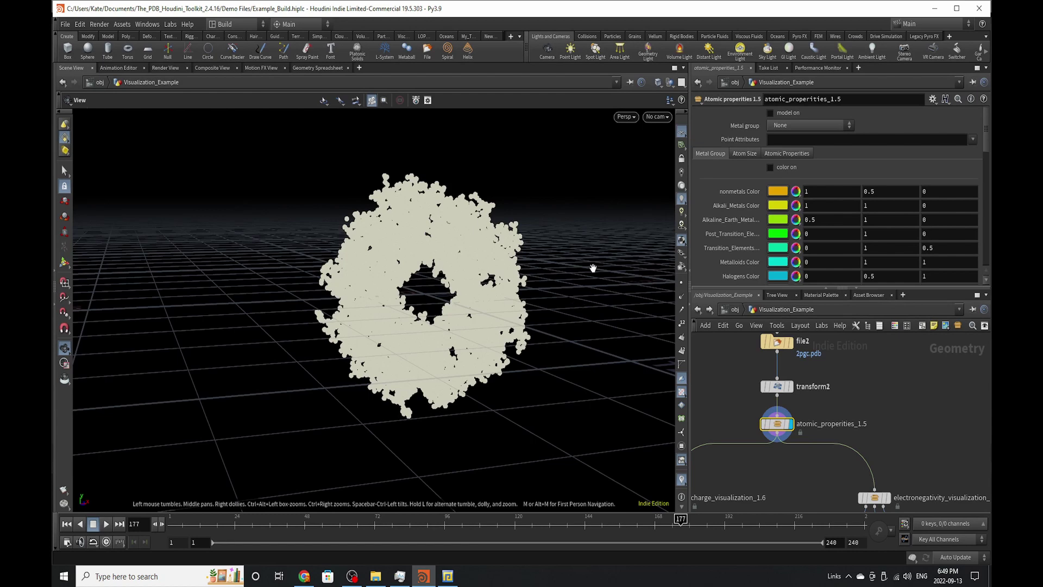
click(776, 169)
click(776, 169)
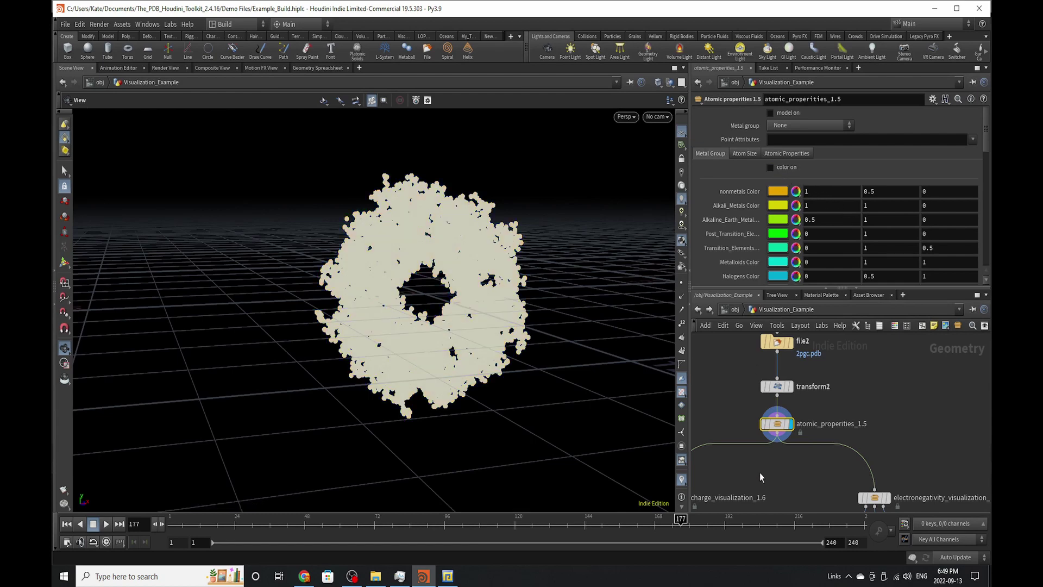
Step: Display the Out_Overal_Model output and view charge_visualization_1.6's parameters
scroll(862, 421, down, 6)
scroll(766, 440, up, 8)
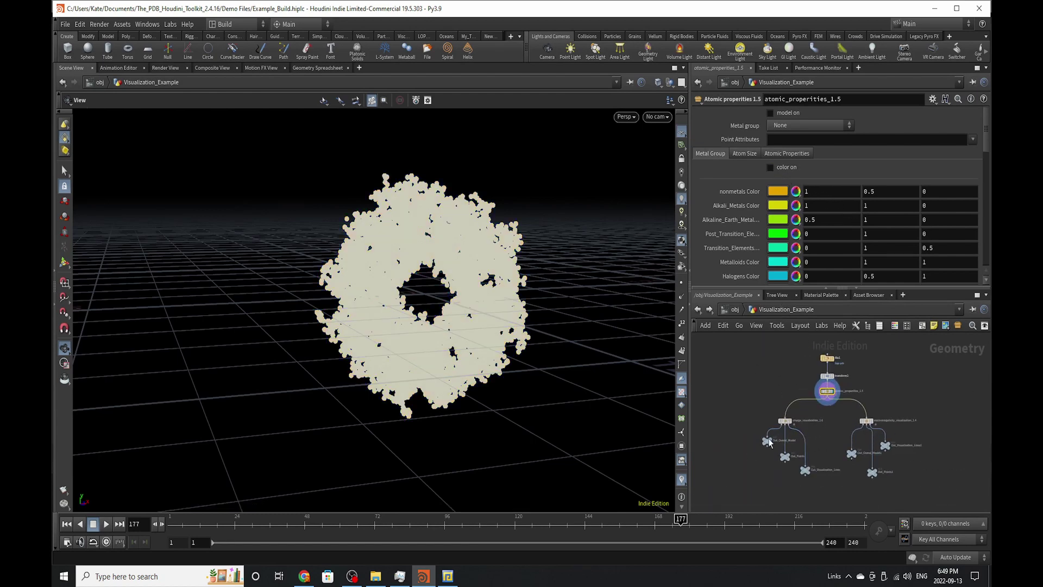
scroll(788, 457, down, 5)
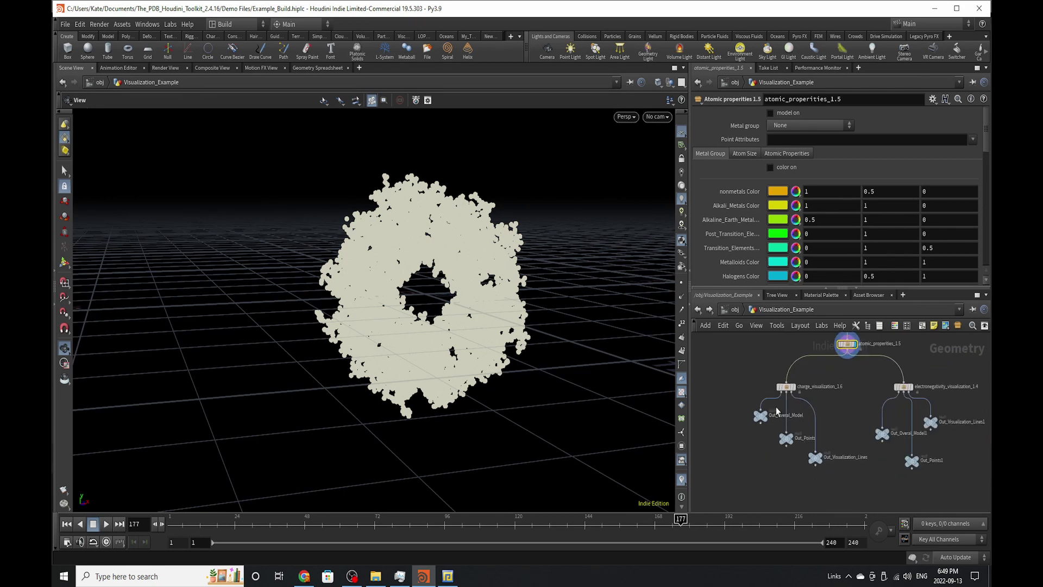
scroll(936, 449, up, 2)
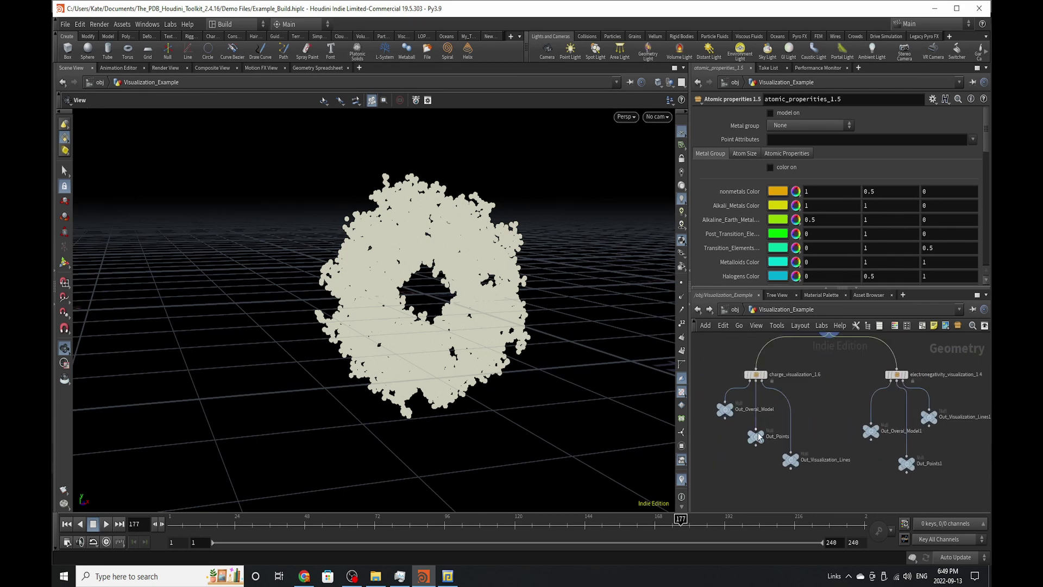
scroll(743, 423, up, 2)
mouse_move(720, 406)
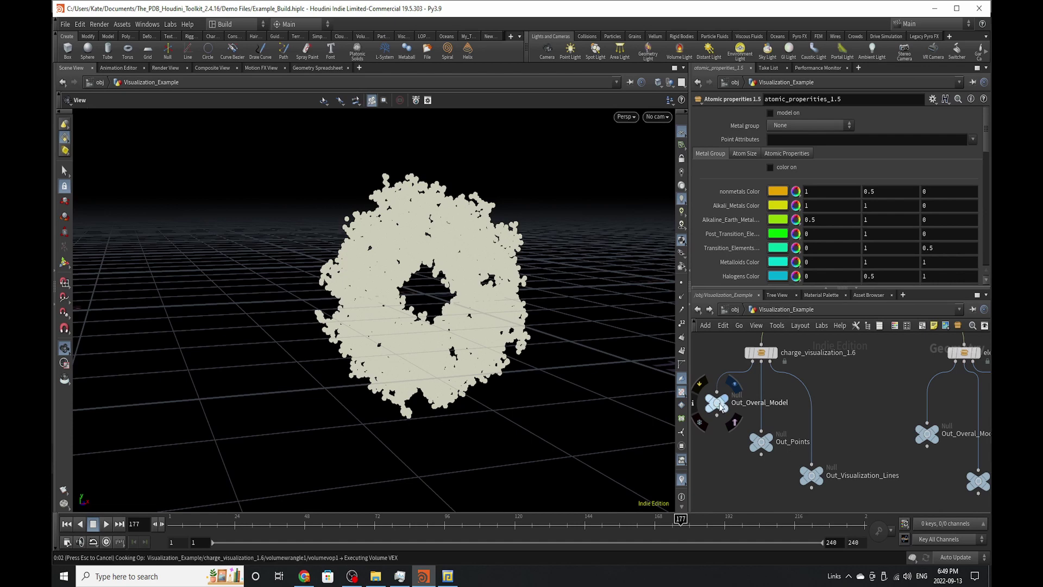
click(718, 403)
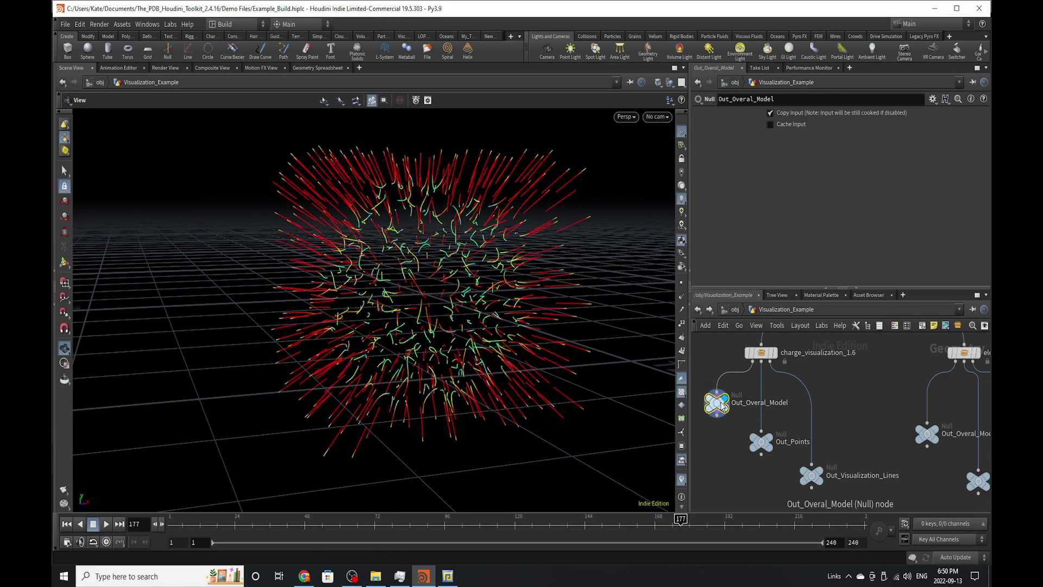
click(761, 355)
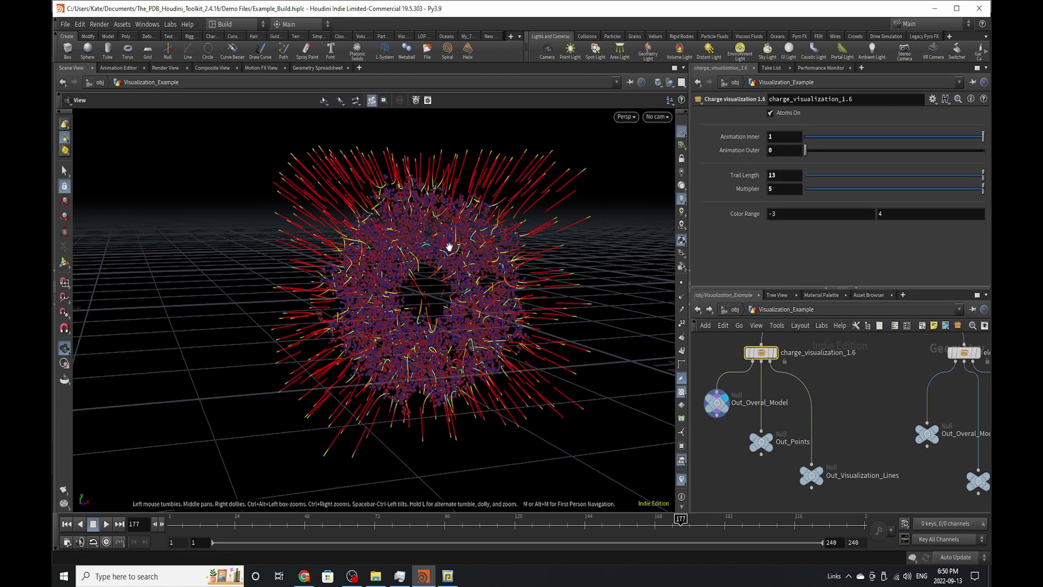
Step: Switch the display from Out_Points to Out_Visualization_Lines, showing only the charge trails
drag(449, 334, 414, 322)
scroll(459, 284, up, 3)
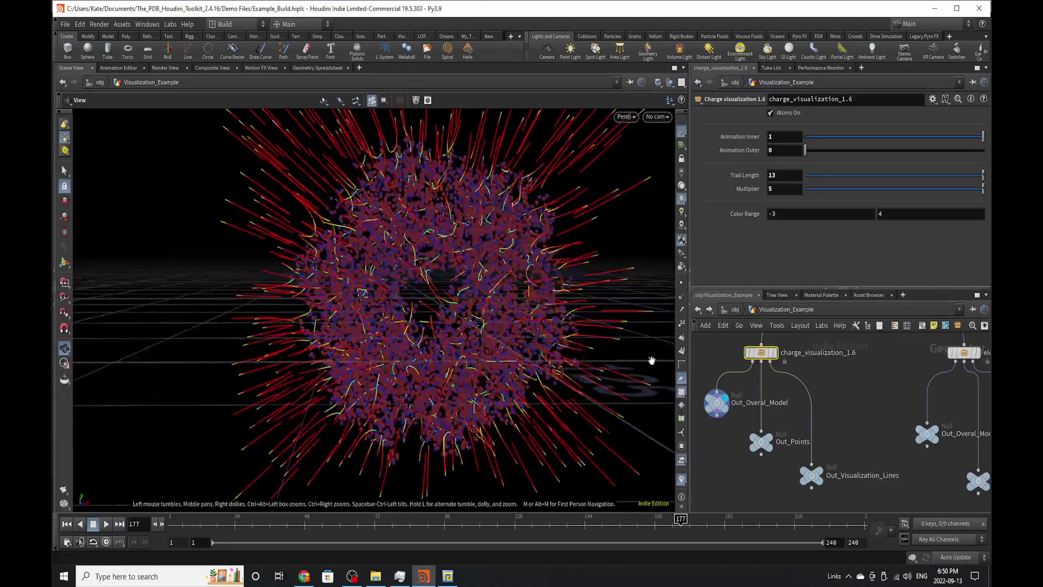
click(779, 423)
click(764, 443)
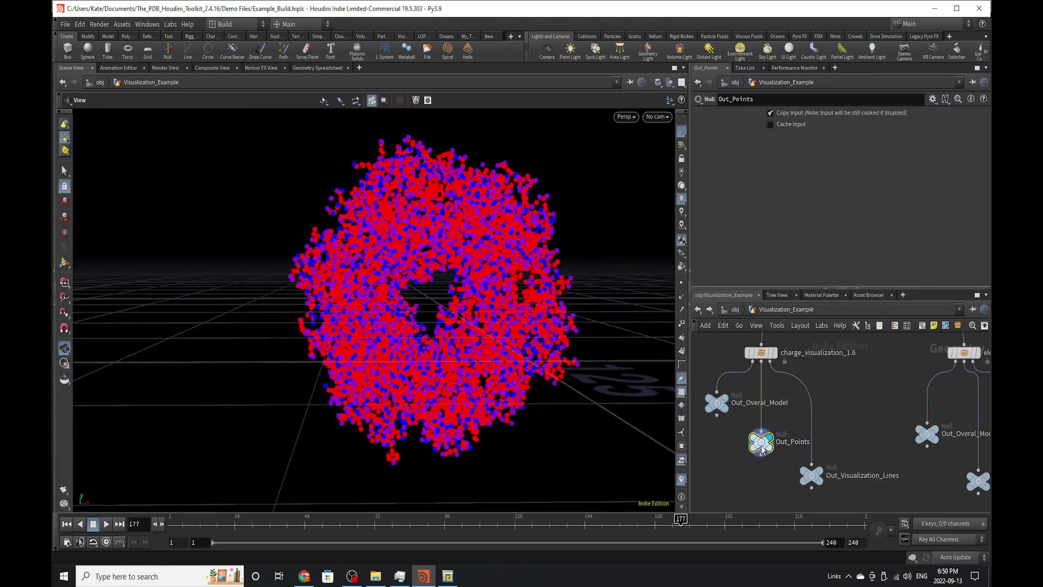
click(822, 474)
click(815, 477)
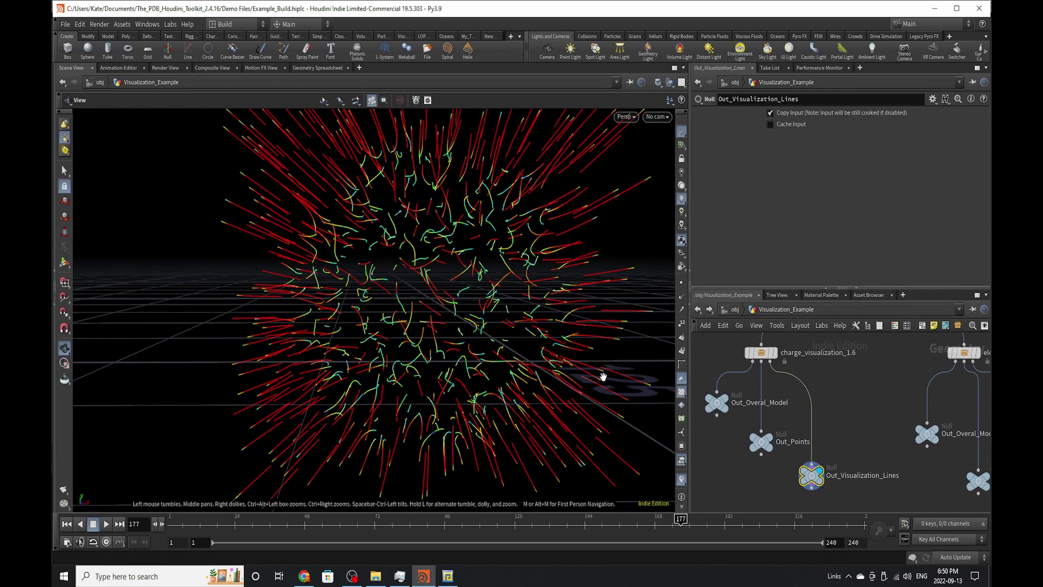
Step: Select charge_visualization_1.6 and test the Animation Inner and Animation Outer sliders
click(762, 354)
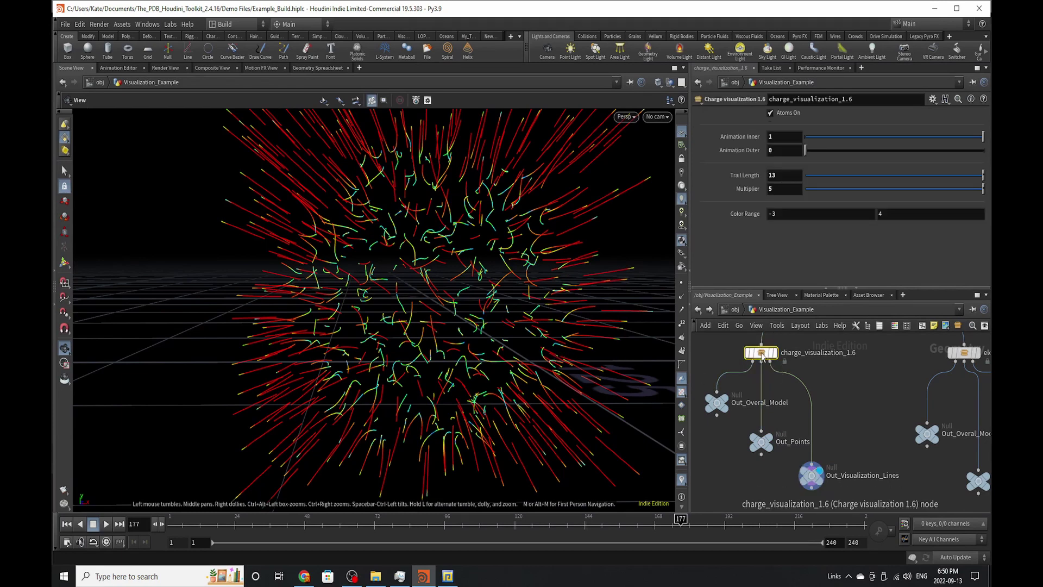
mouse_move(763, 356)
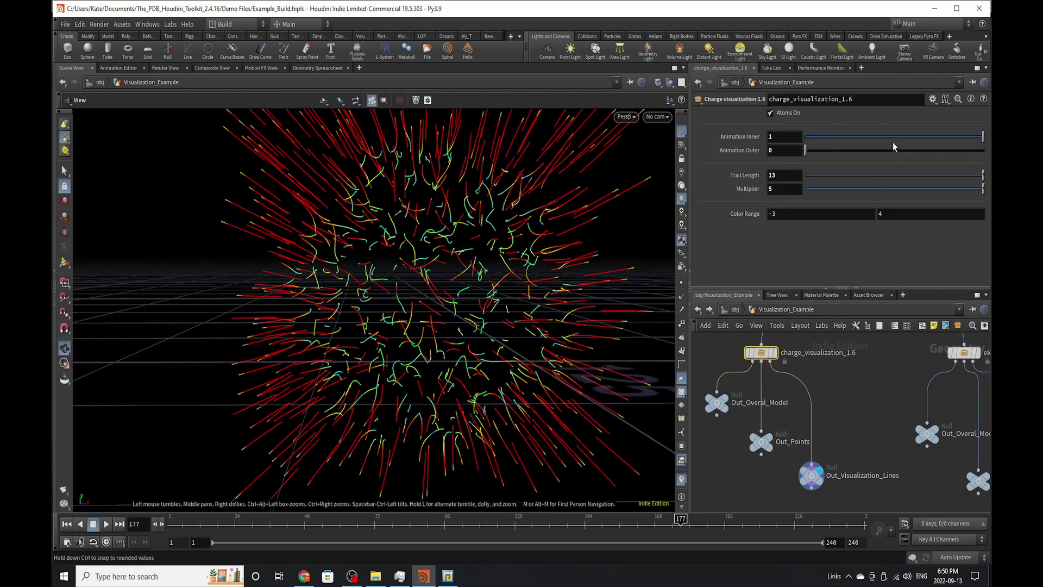
drag(891, 139, 985, 139)
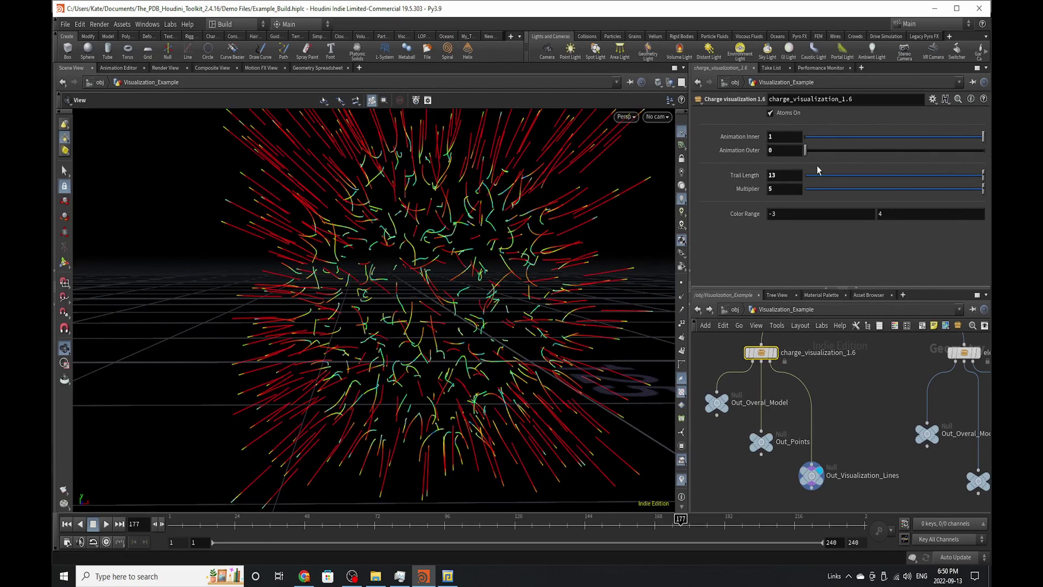
drag(806, 150, 784, 156)
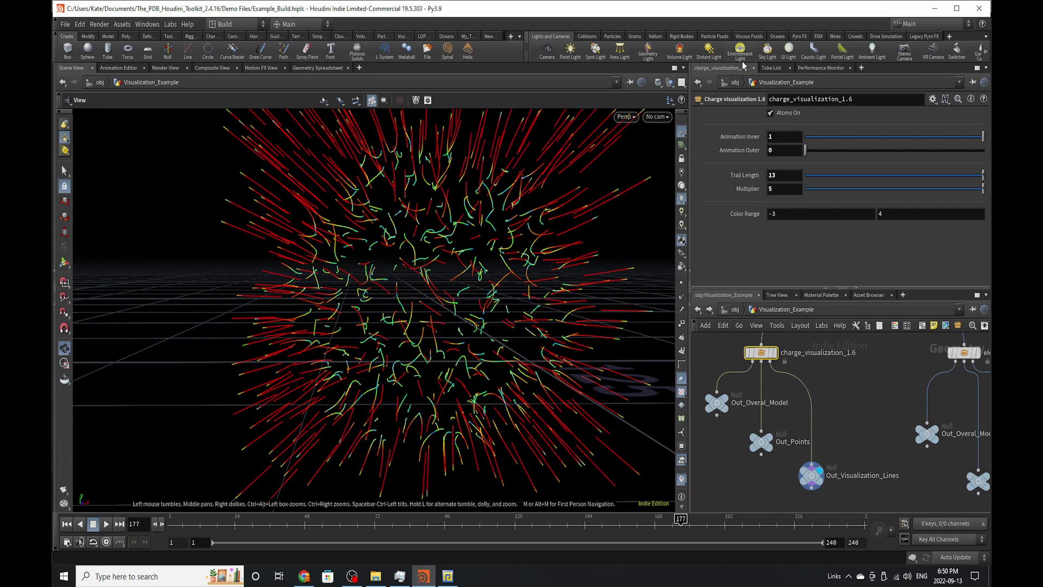
Step: Set the charge visualization's Multiplier to 9
double_click(782, 189)
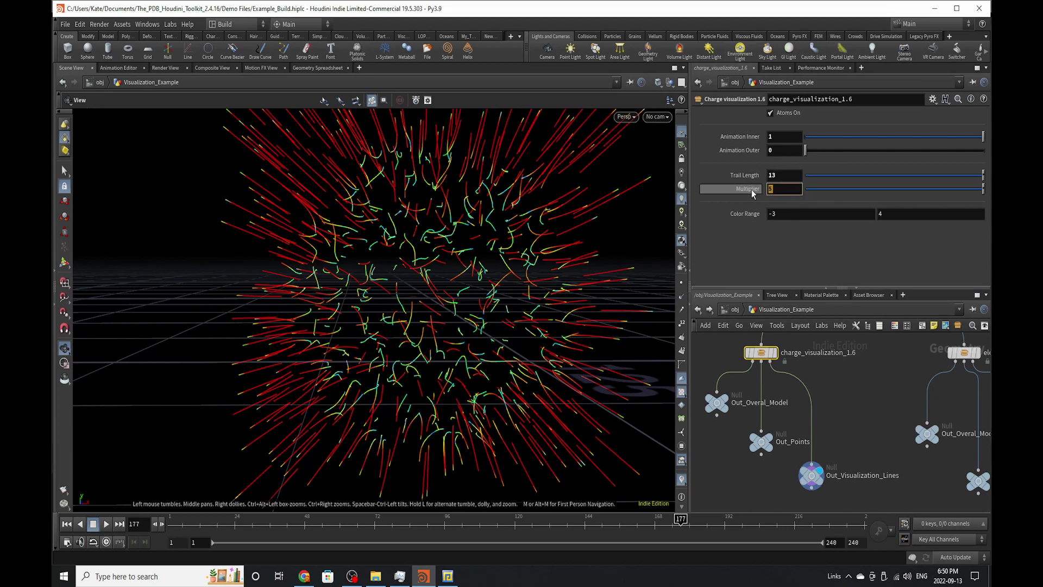
text(9)
key(Return)
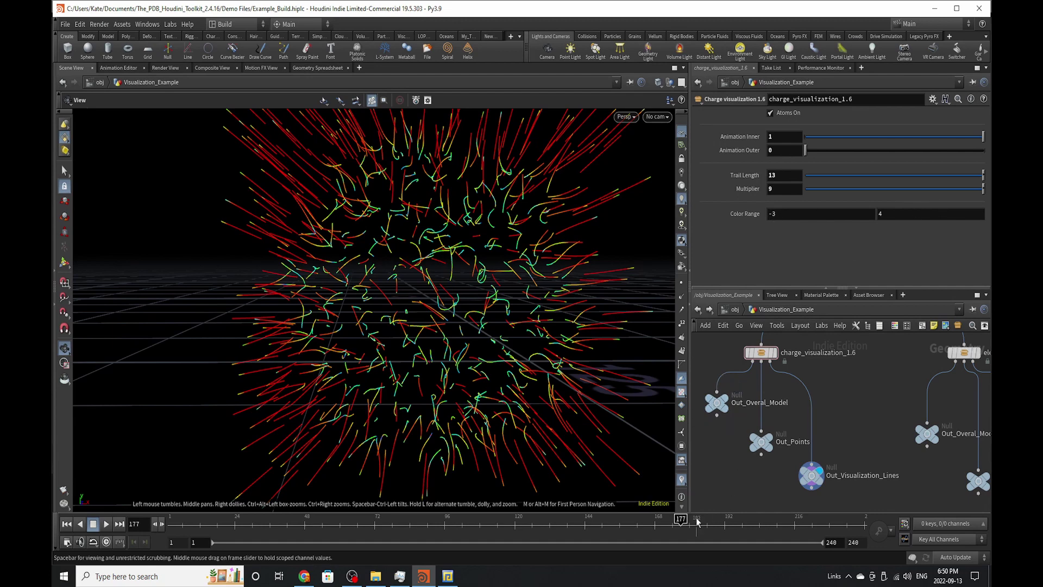
Step: Zoom the network to the electronegativity branch and show Out_Visualization_Lines1's white and orange trails
scroll(748, 477, down, 8)
scroll(890, 443, up, 3)
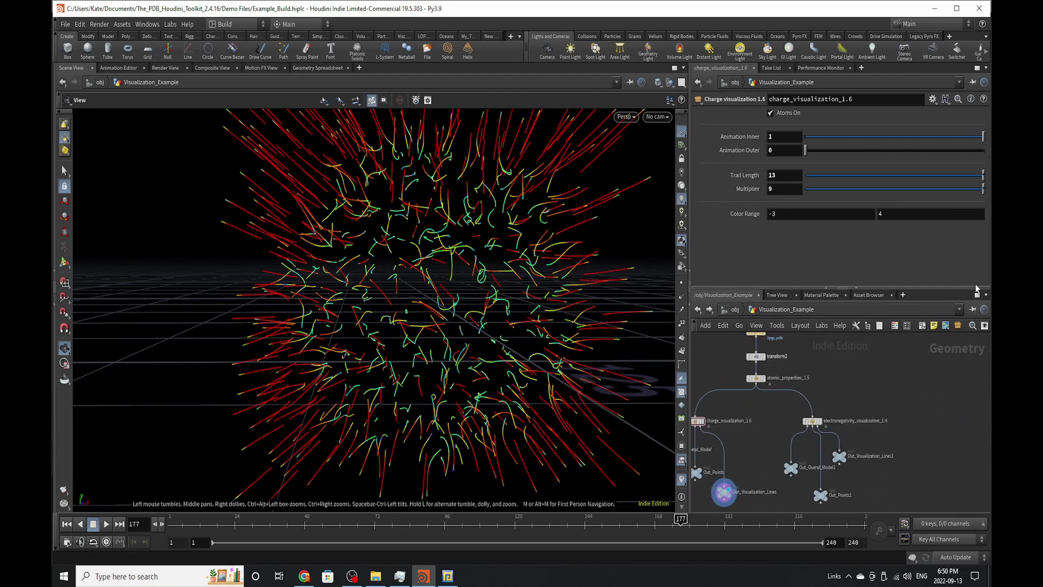
scroll(847, 425, up, 6)
scroll(802, 378, down, 4)
scroll(798, 447, up, 2)
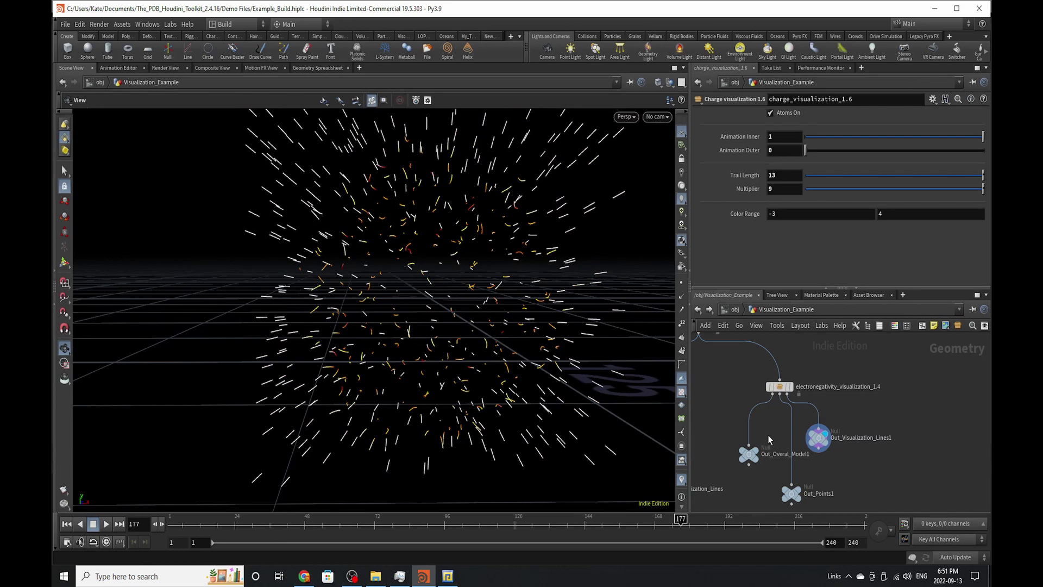
drag(781, 394, 783, 391)
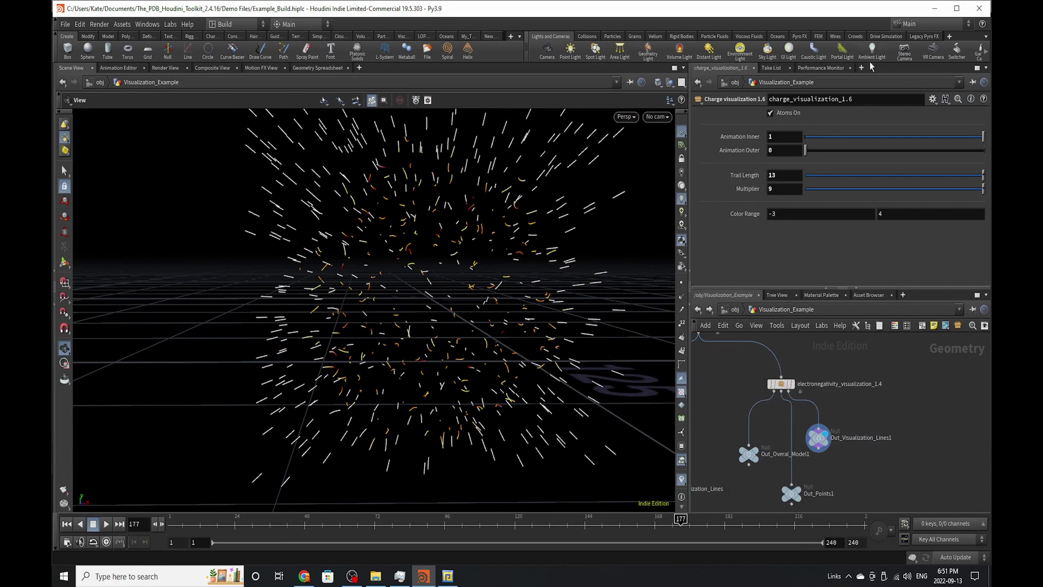
Step: Set electronegativity_visualization_1.4's Trail Length to 23, after briefly trying 4
click(780, 383)
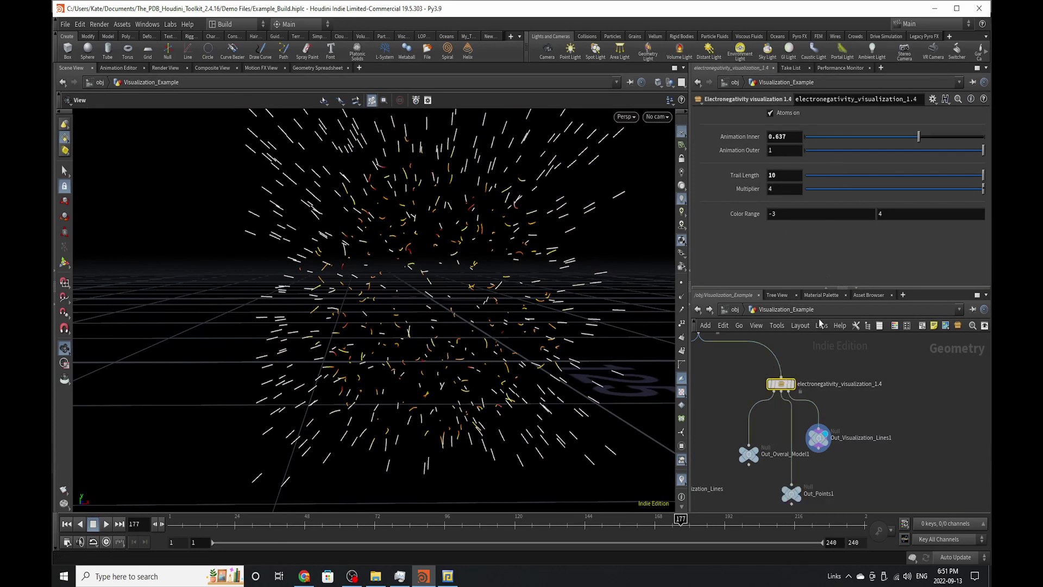
click(794, 176)
text(4)
key(Return)
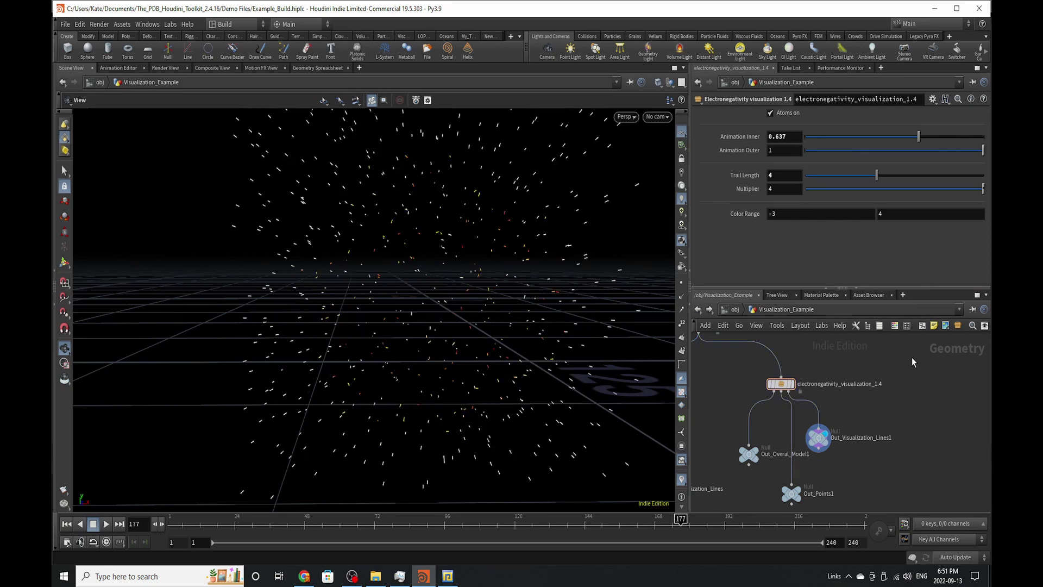
click(784, 174)
text(23)
key(Return)
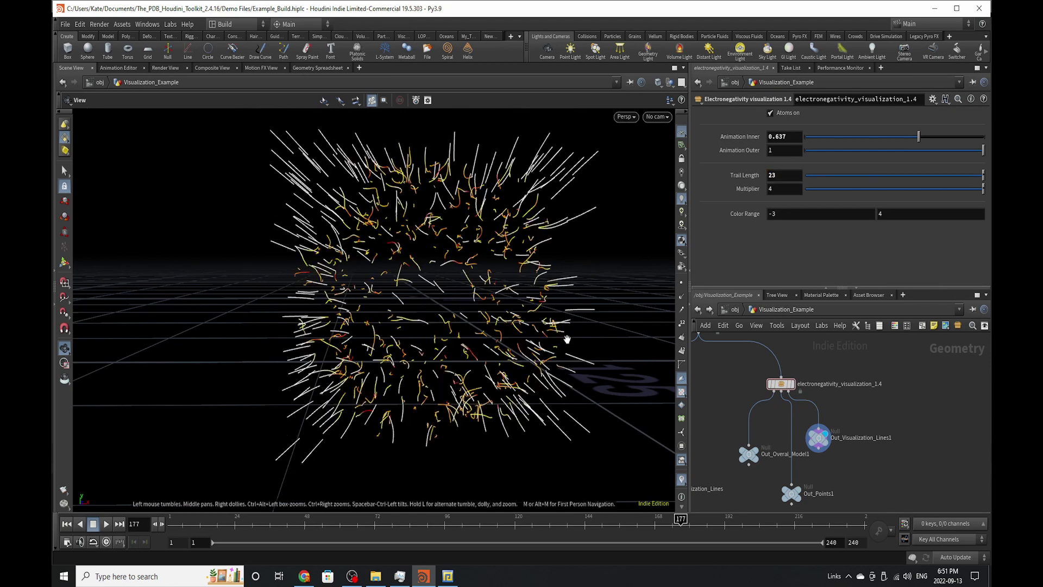
Step: Try lower Multiplier values such as 1, then type 4 back into Multiplier
click(884, 189)
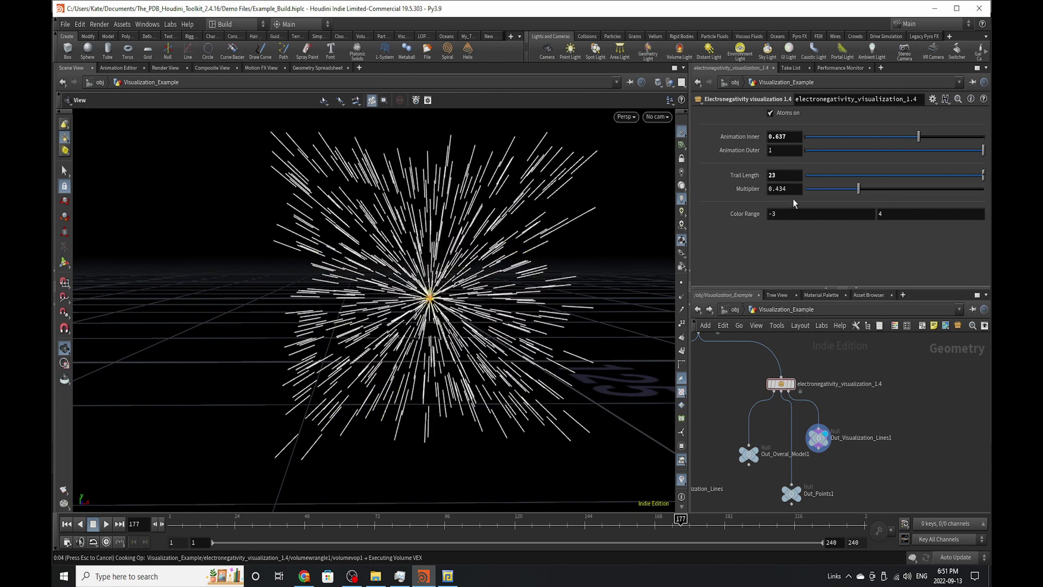
drag(789, 190, 755, 189)
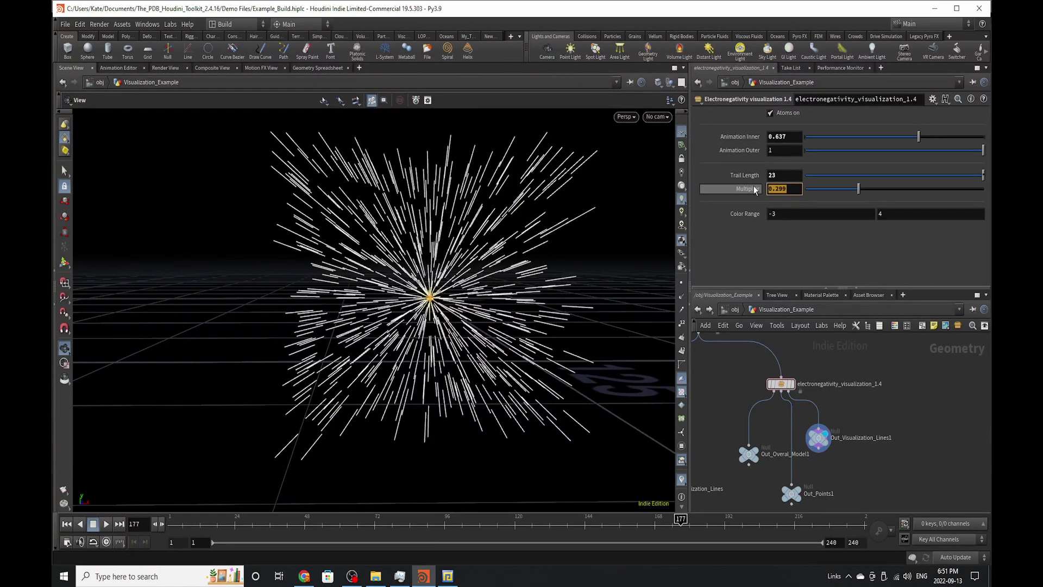
text(1)
key(Return)
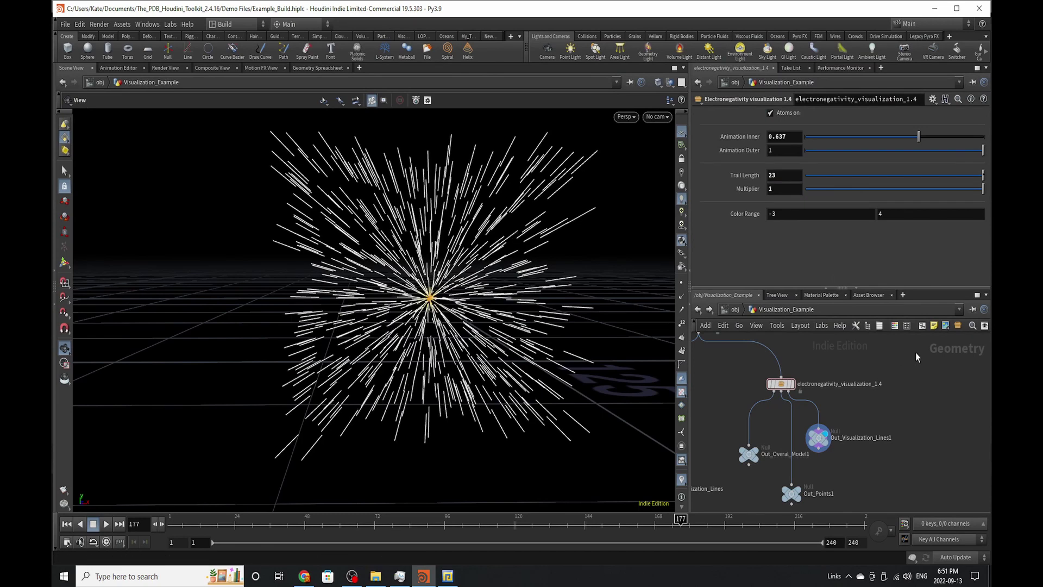
text(4)
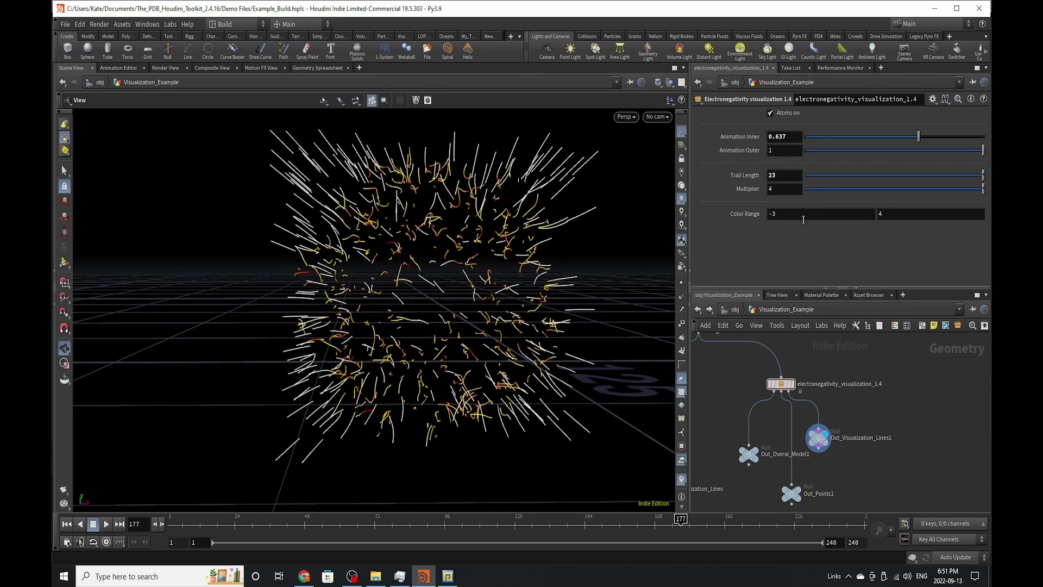
Step: Open the Geometry Spreadsheet and sort atomic_properties_1.5's atoms by Electronegativity
click(315, 68)
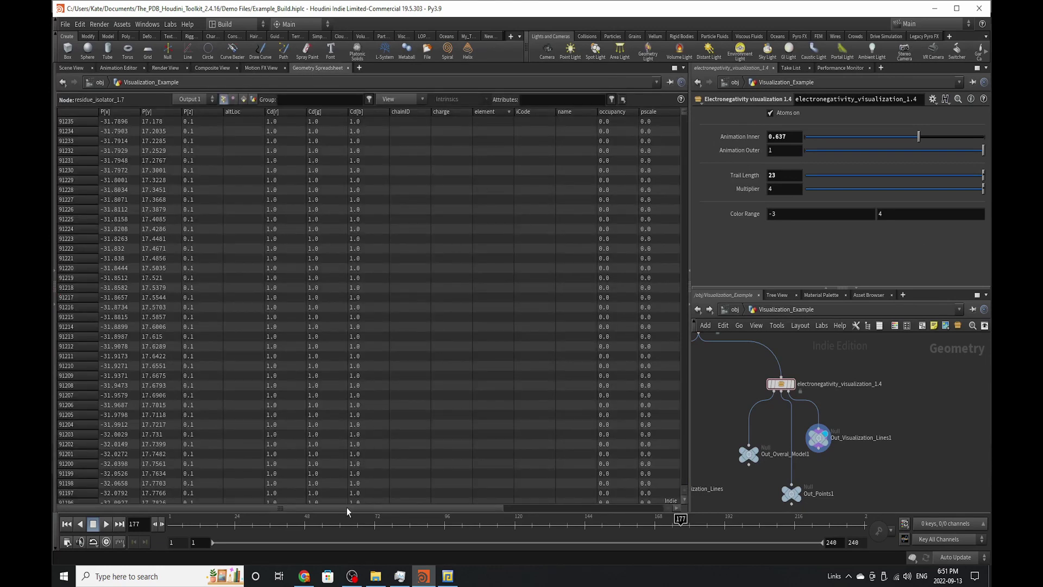
scroll(797, 482, down, 3)
scroll(750, 400, up, 1)
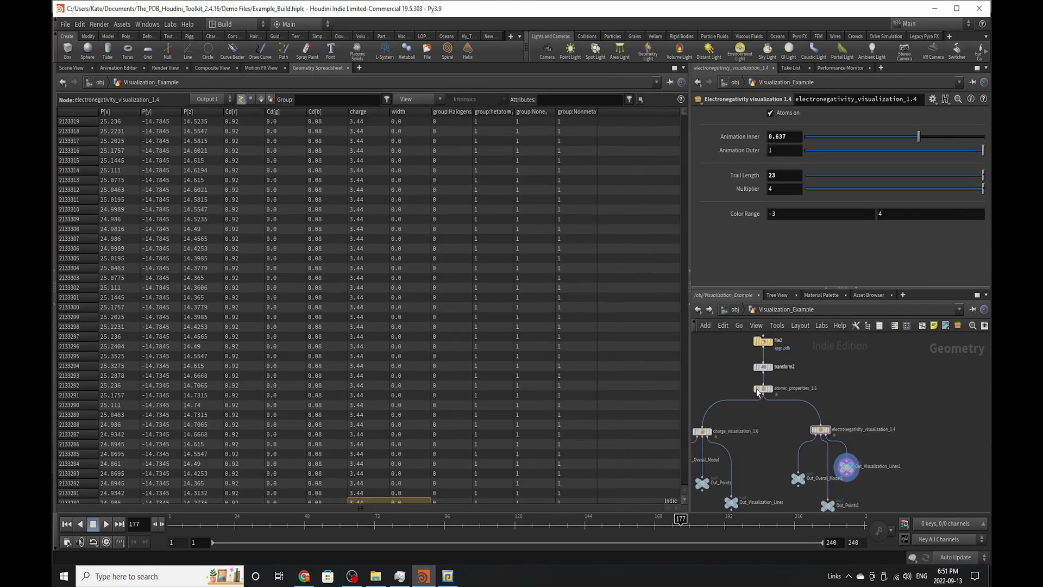
click(763, 388)
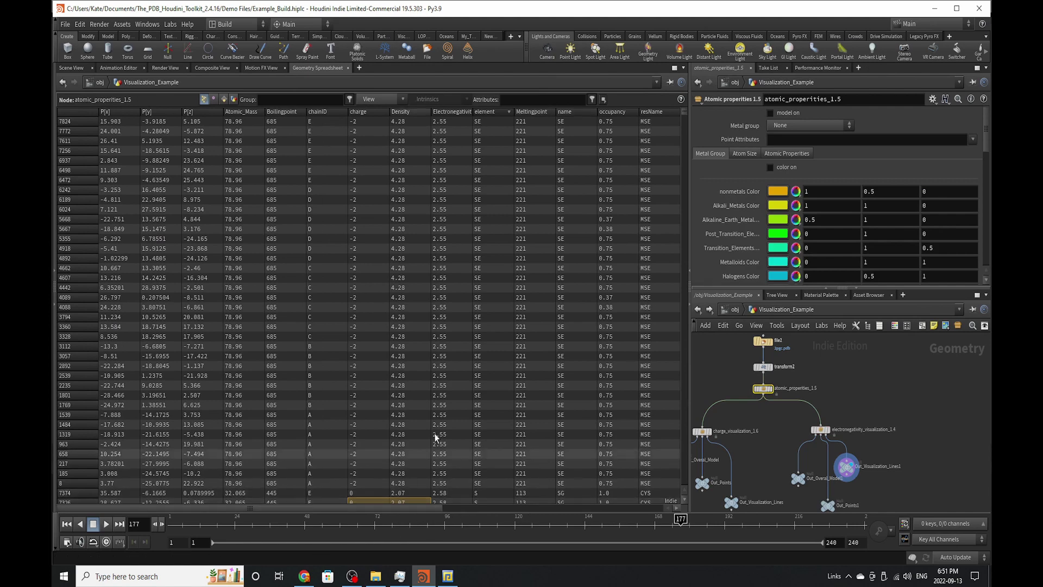
click(453, 112)
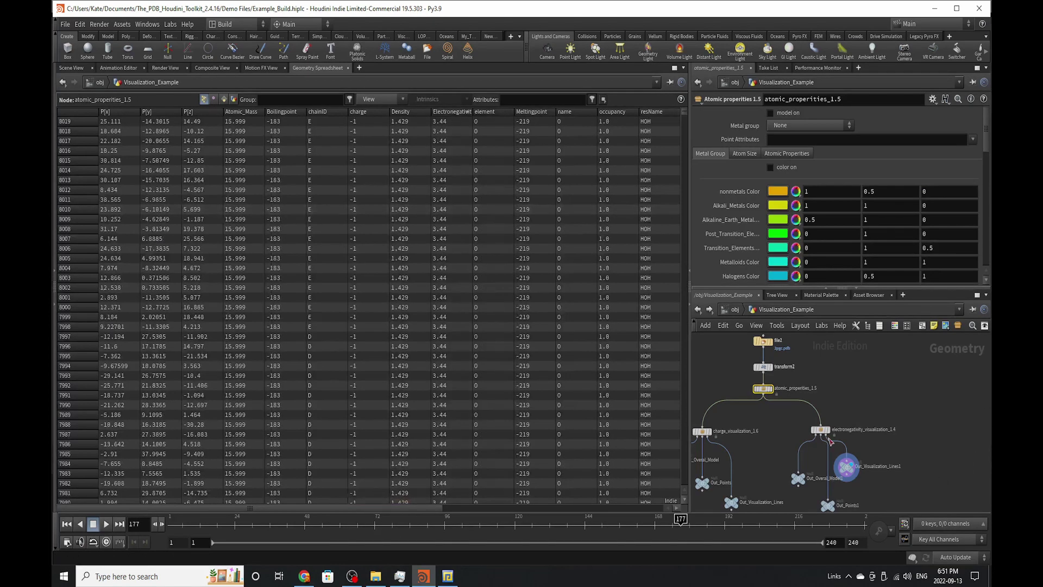
scroll(833, 442, up, 2)
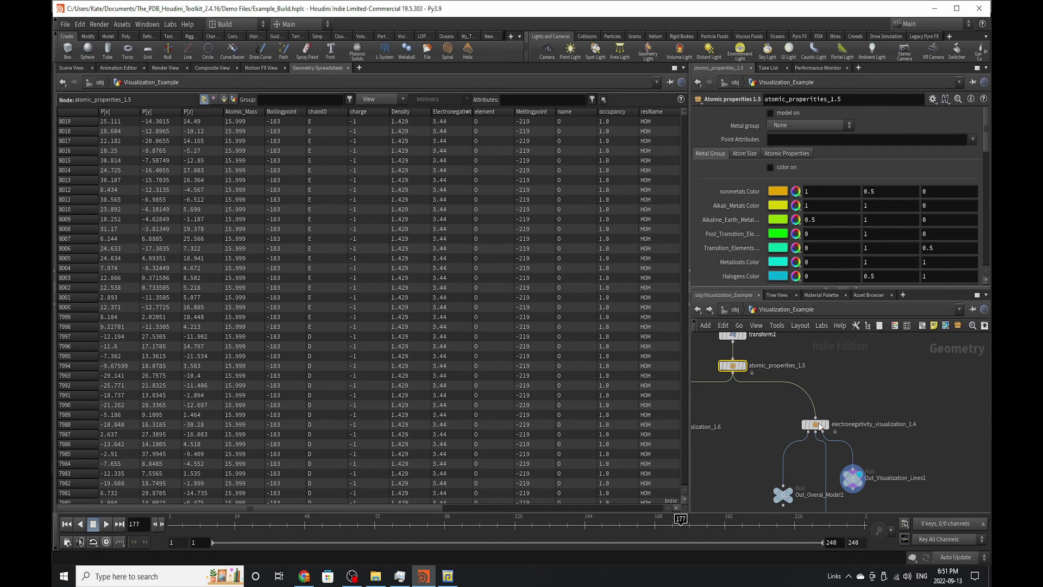
Step: Set the electronegativity Color Range to 2.55–3.44, rechecking the atom data in between
click(813, 423)
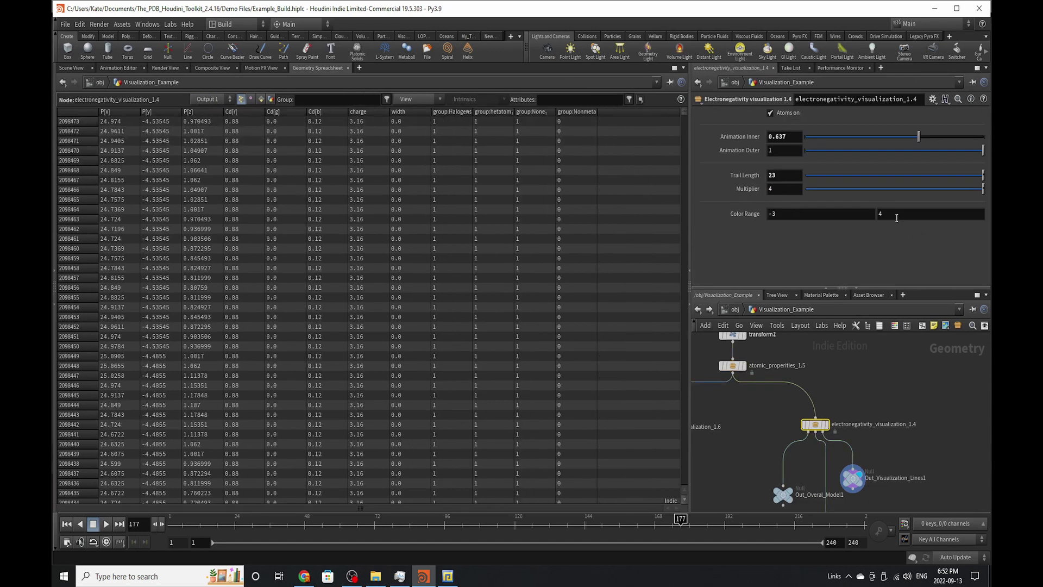
click(897, 218)
text(3.44)
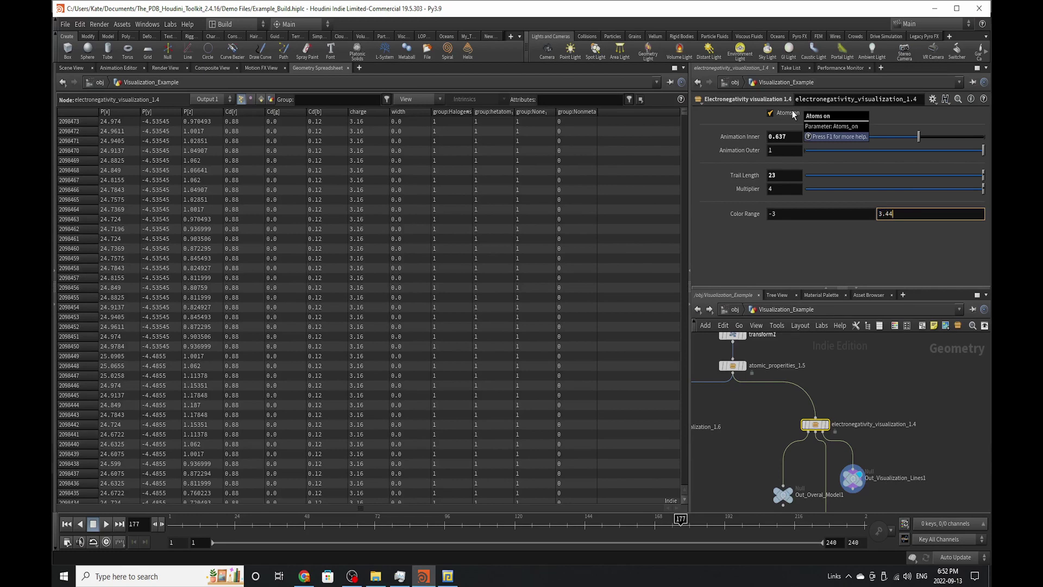
key(Return)
click(733, 366)
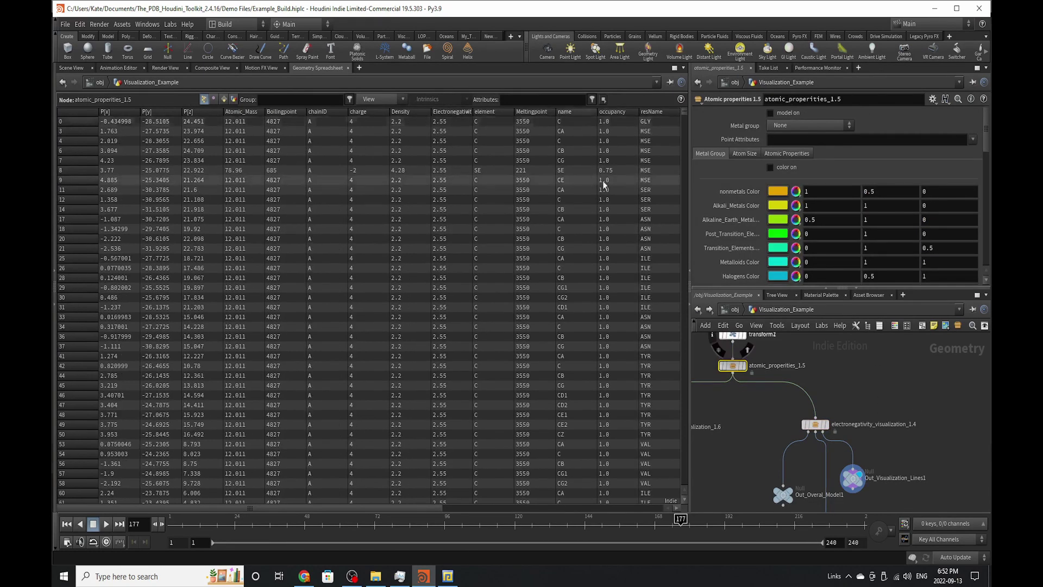
click(815, 425)
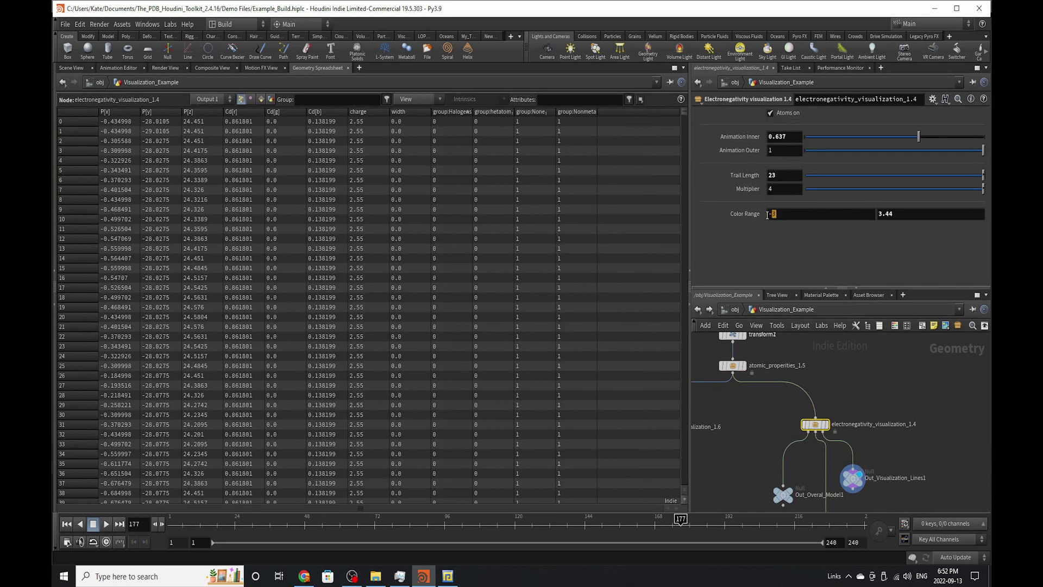
text(2.55)
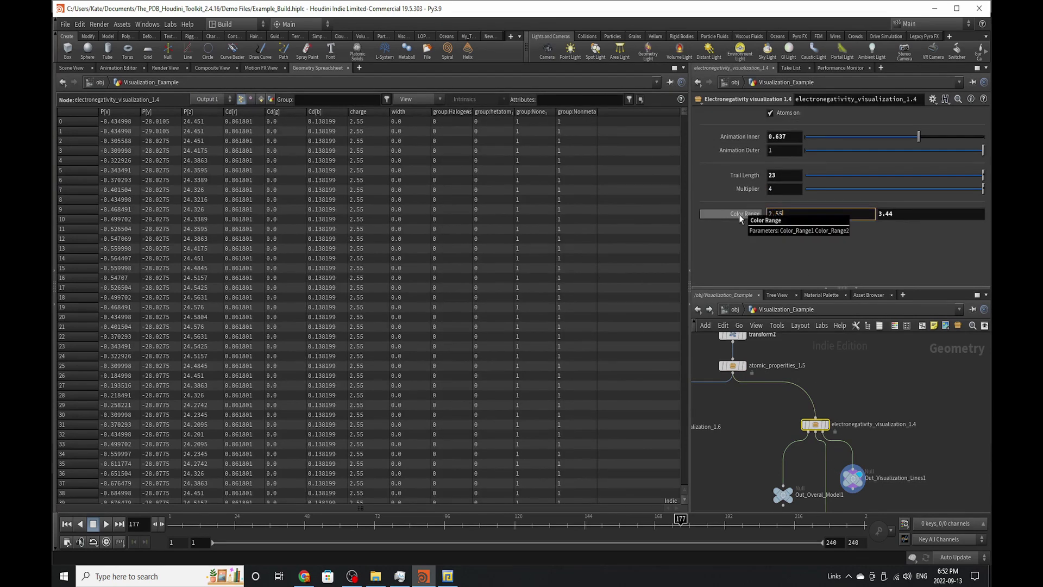
double_click(904, 424)
click(850, 341)
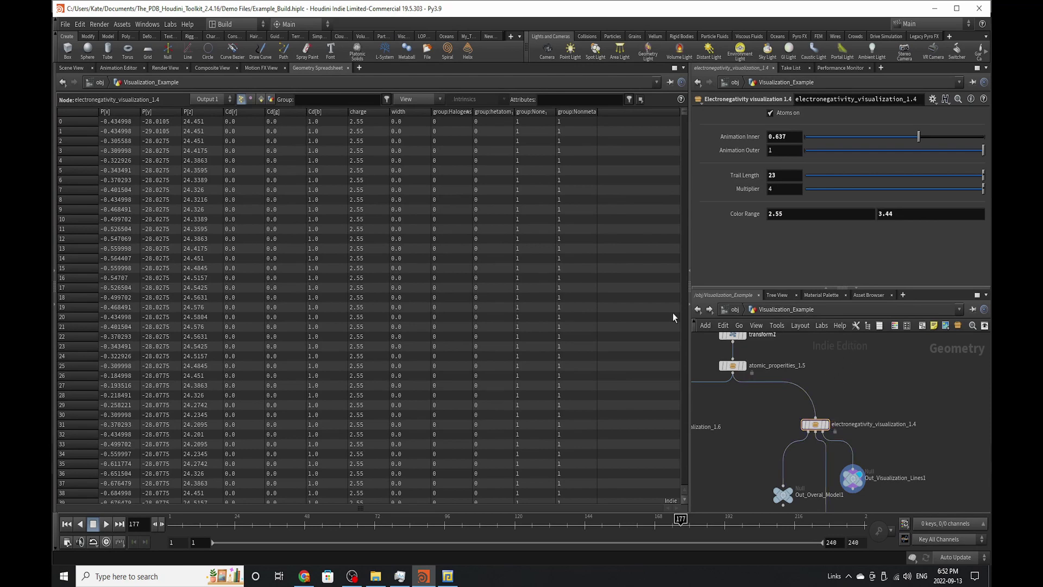
Step: Return to Scene View and orbit around the full molecule with its red and blue atoms
click(77, 68)
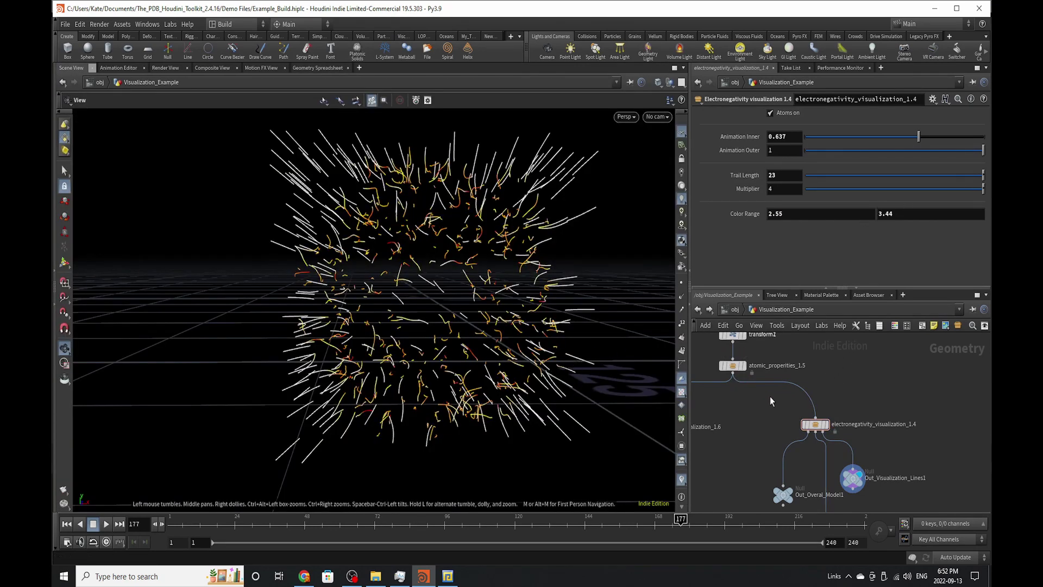
middle_drag(821, 495, 807, 466)
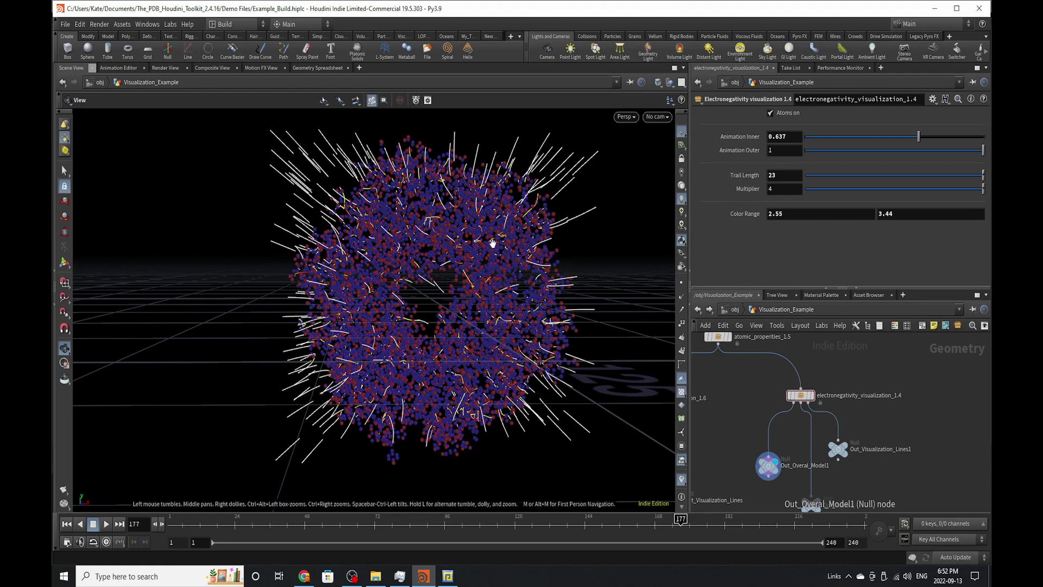
drag(465, 275, 443, 306)
mouse_move(490, 380)
right_down()
mouse_move(792, 361)
mouse_move(525, 414)
mouse_move(487, 391)
right_up()
drag(487, 391, 482, 415)
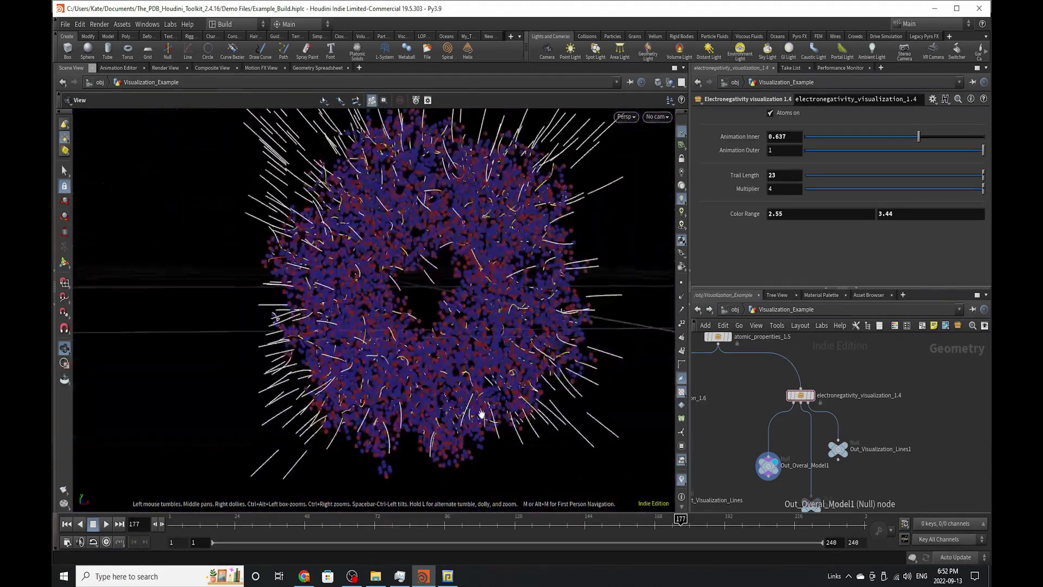
right_drag(465, 291, 582, 270)
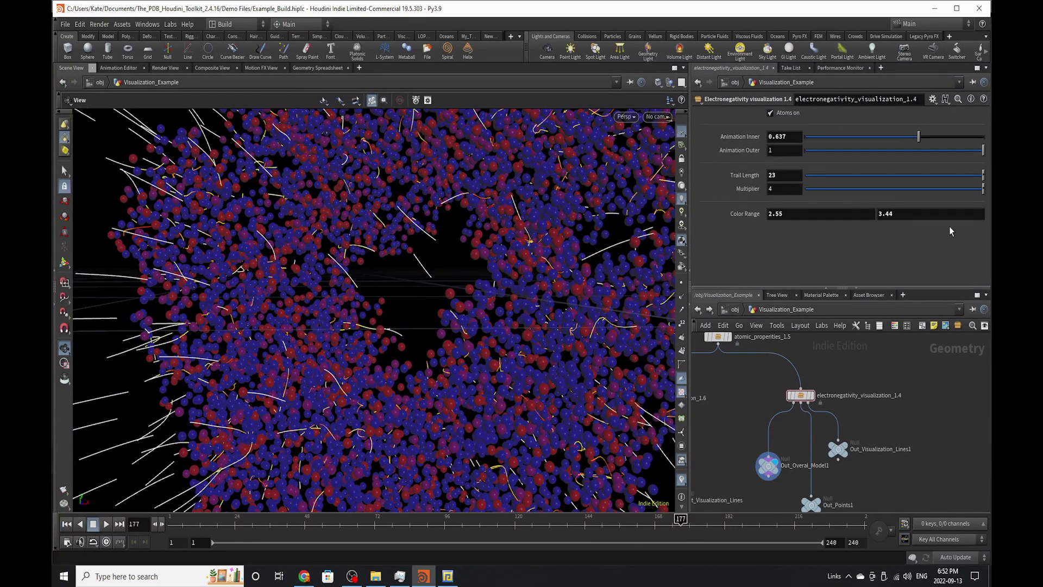
Step: Try an upper Color Range of 7, then undo it back to 3.44
click(927, 213)
text(7)
key(Return)
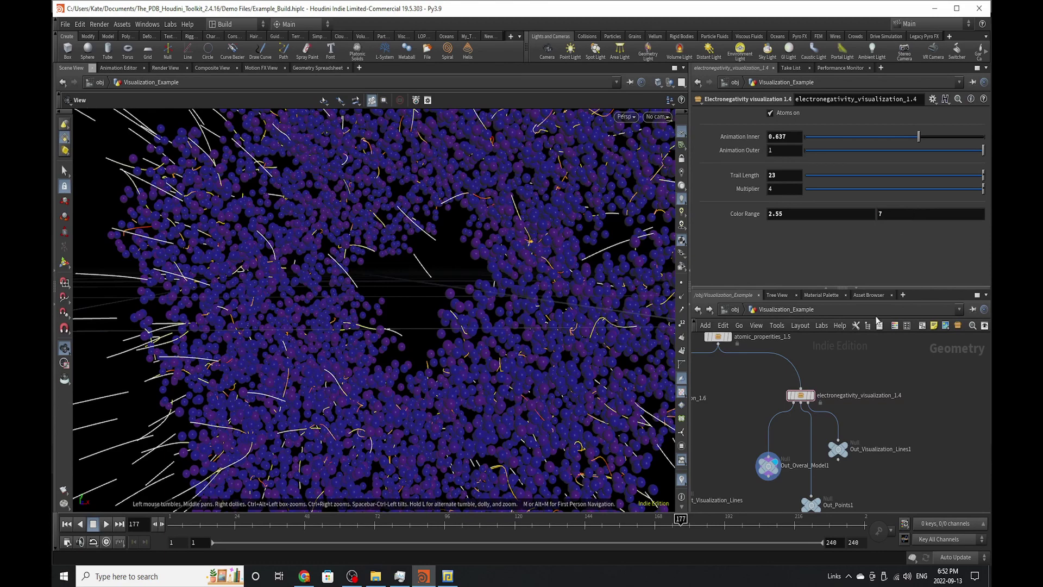
key(ctrl+z)
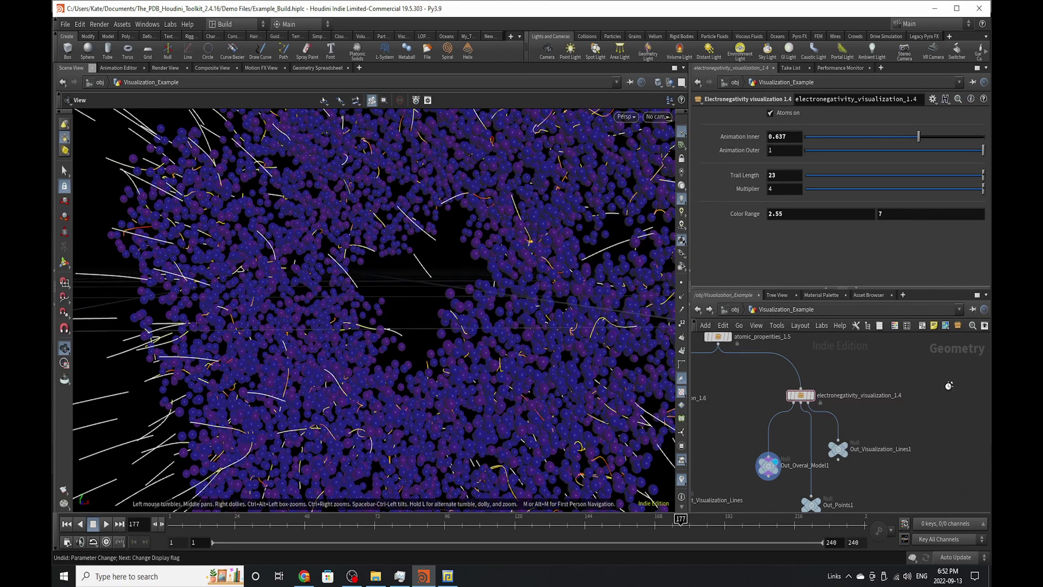
Step: Display Out_Points1 and frame the ring of red and blue atom points
scroll(767, 468, down, 2)
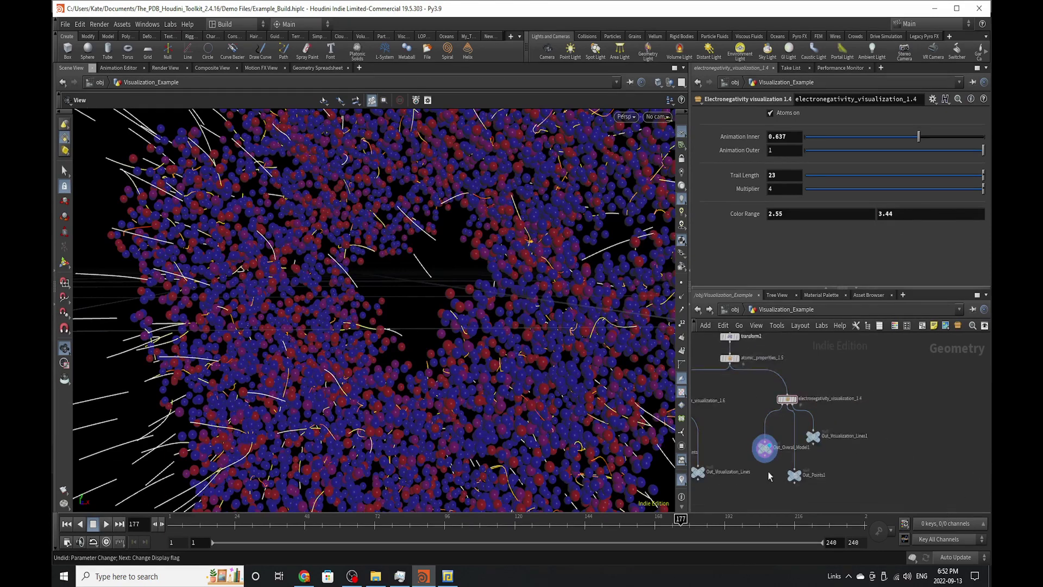
scroll(769, 471, up, 3)
mouse_move(816, 482)
click(829, 460)
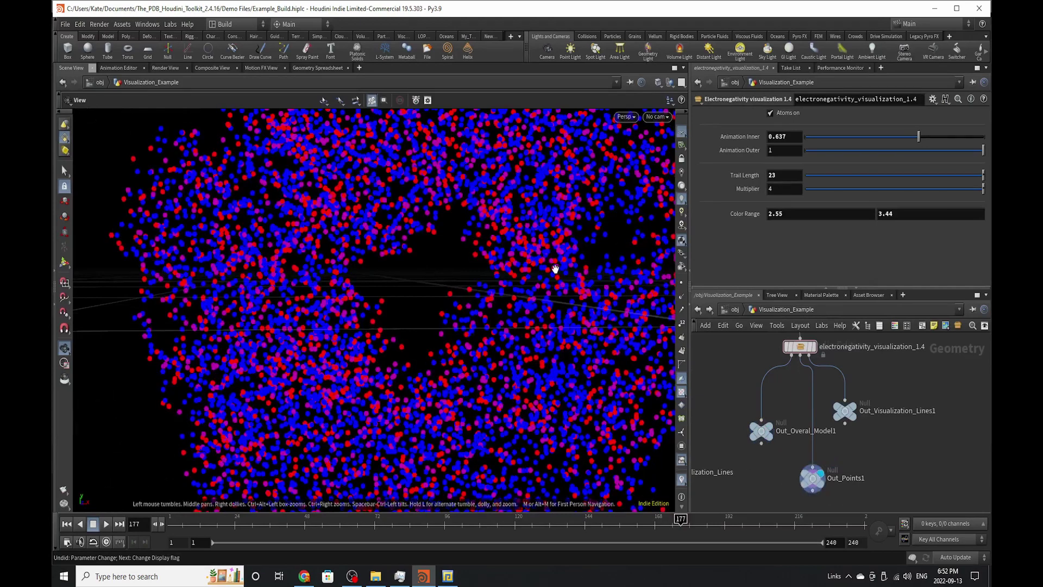
right_drag(505, 289, 315, 398)
drag(348, 379, 377, 394)
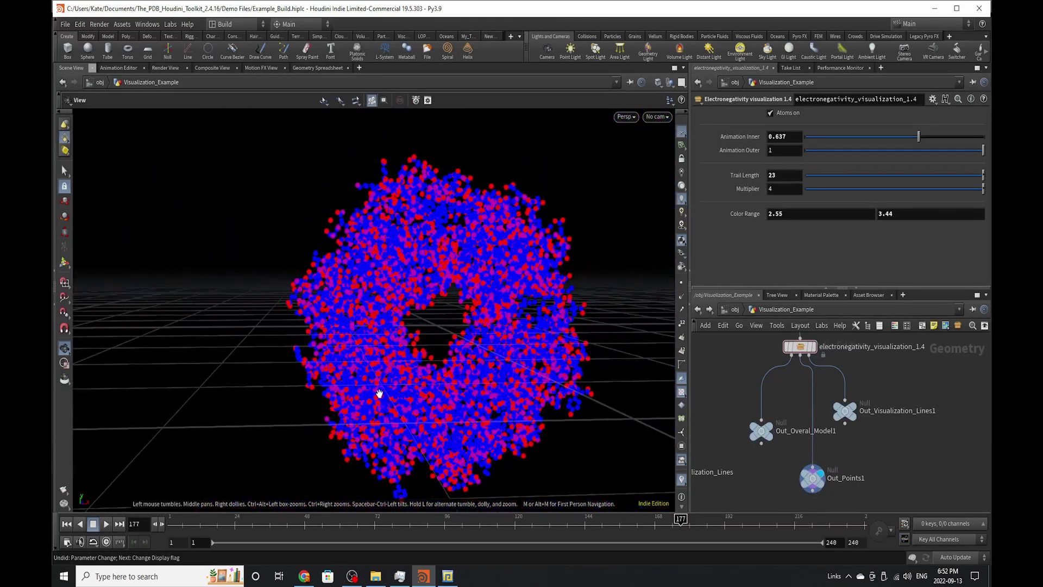